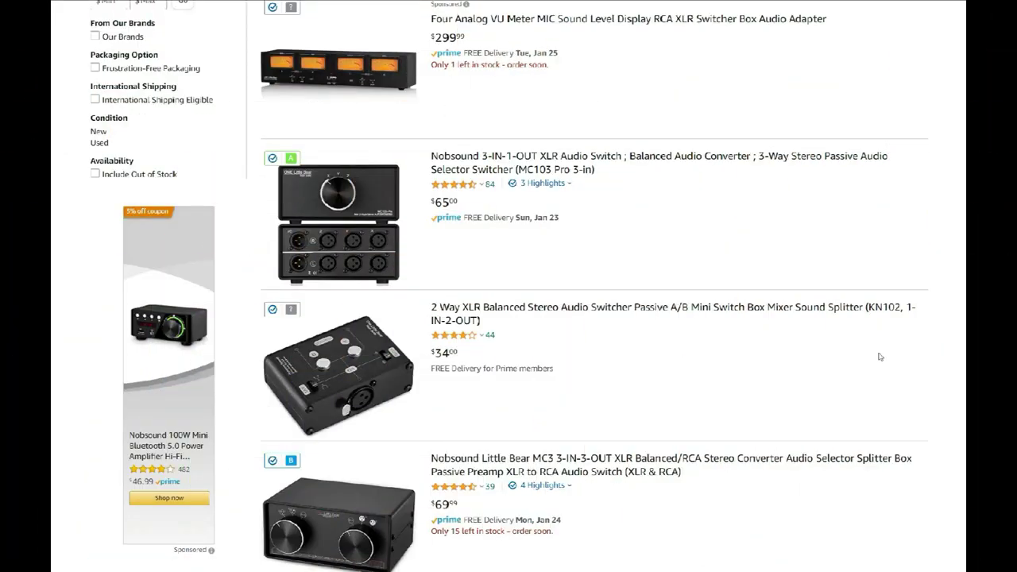
Step: Scroll the Amazon audio switch results past the Highly rated row to the eSynic and Bi-Directional listings
{"action": "scroll", "coordinate": [880, 356], "scroll_direction": "down", "scroll_amount": 3}
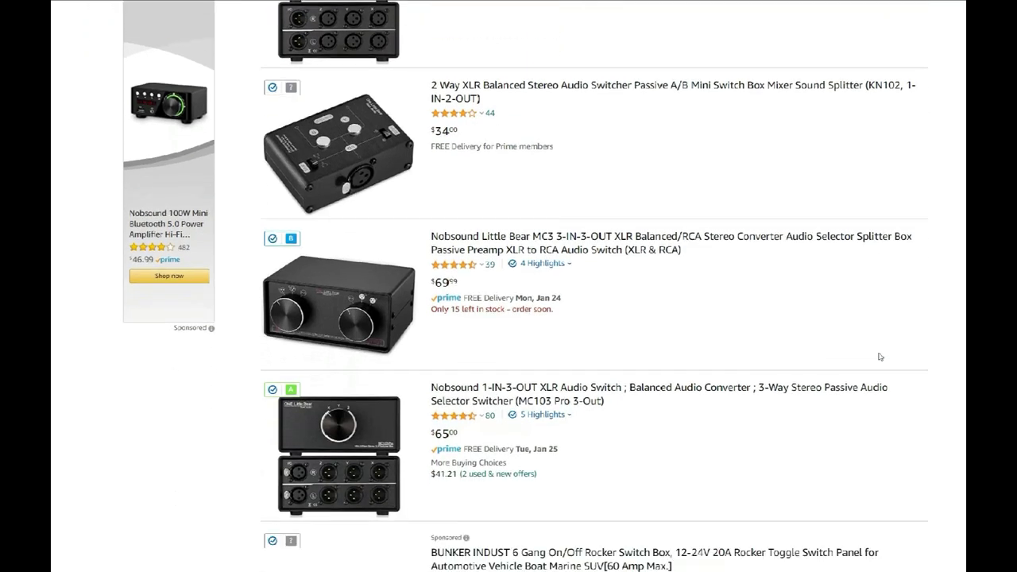
{"action": "scroll", "coordinate": [879, 357], "scroll_direction": "down", "scroll_amount": 5}
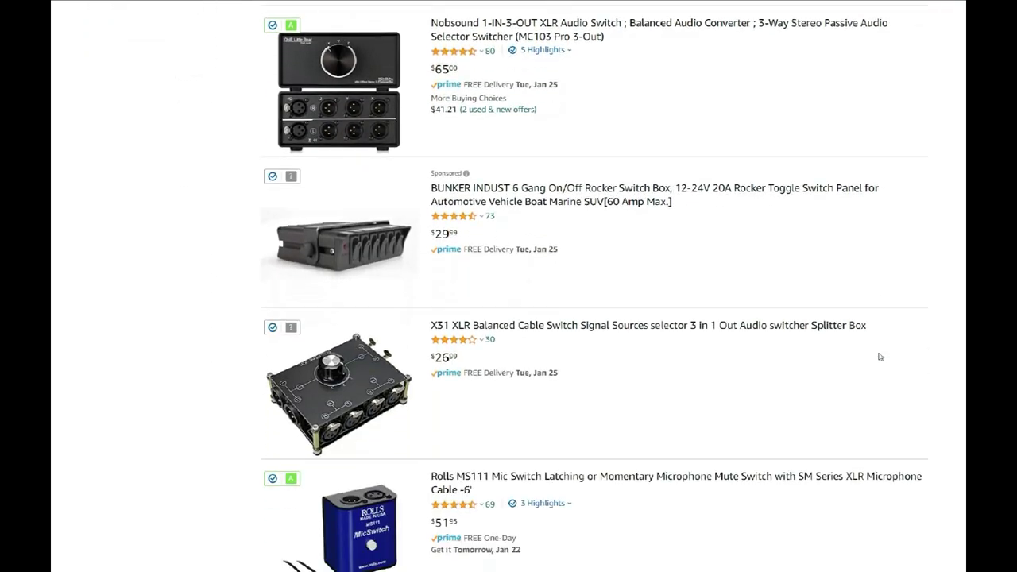
{"action": "scroll", "coordinate": [880, 357], "scroll_direction": "down", "scroll_amount": 3}
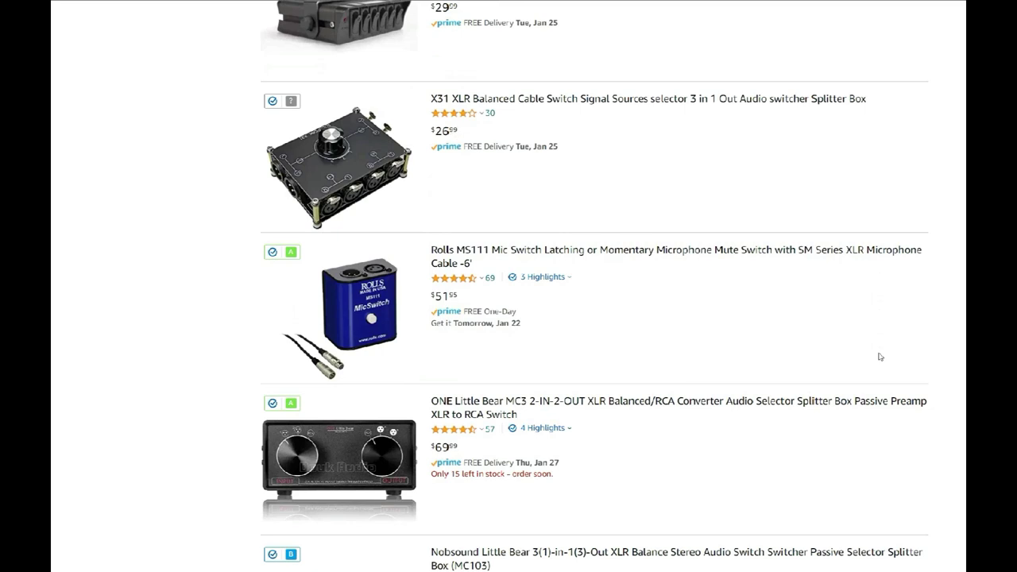
{"action": "scroll", "coordinate": [879, 357], "scroll_direction": "down", "scroll_amount": 2}
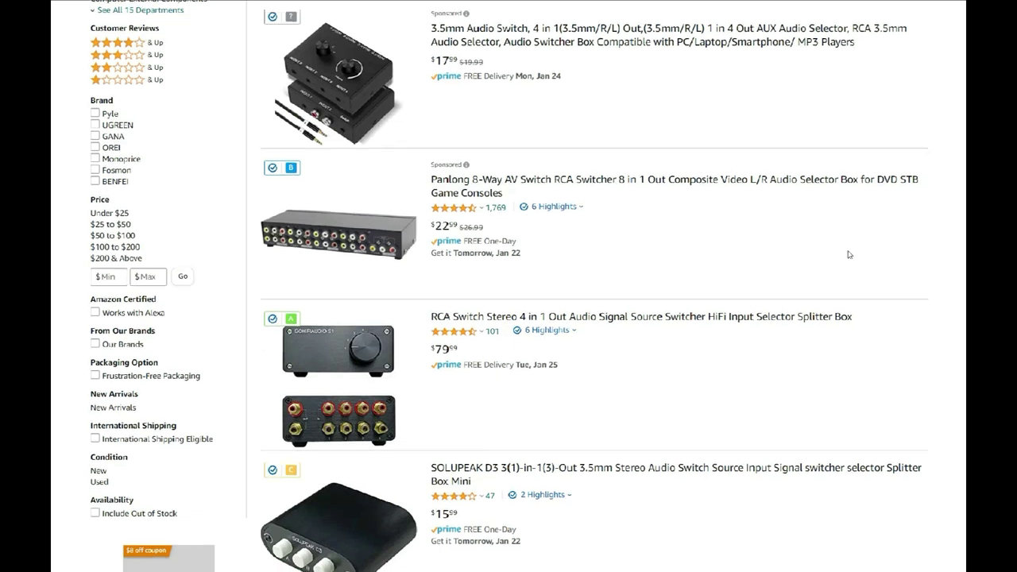
{"action": "scroll", "coordinate": [848, 254], "scroll_direction": "down", "scroll_amount": 2}
{"action": "scroll", "coordinate": [848, 254], "scroll_direction": "down", "scroll_amount": 2}
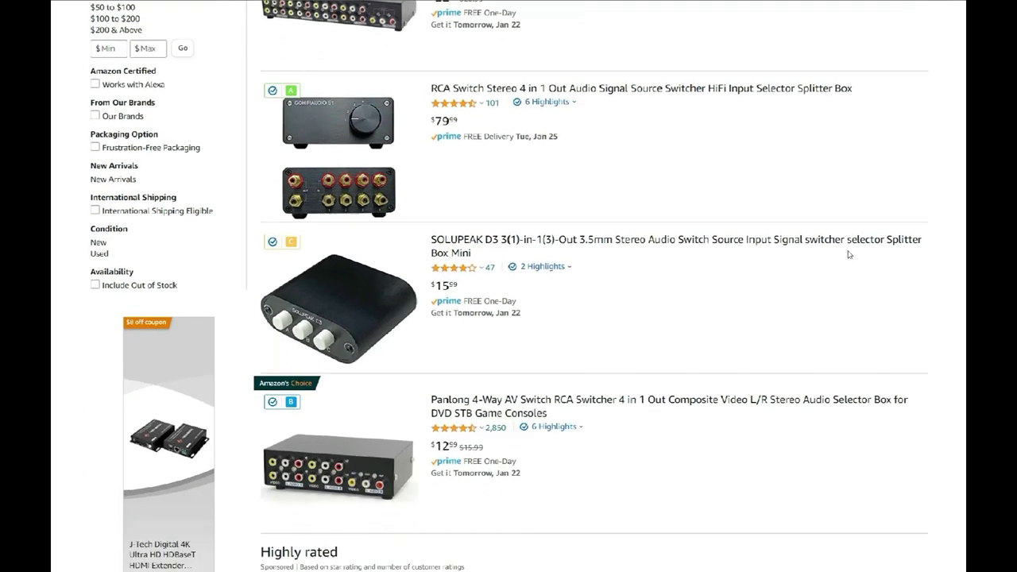
{"action": "scroll", "coordinate": [848, 255], "scroll_direction": "down", "scroll_amount": 4}
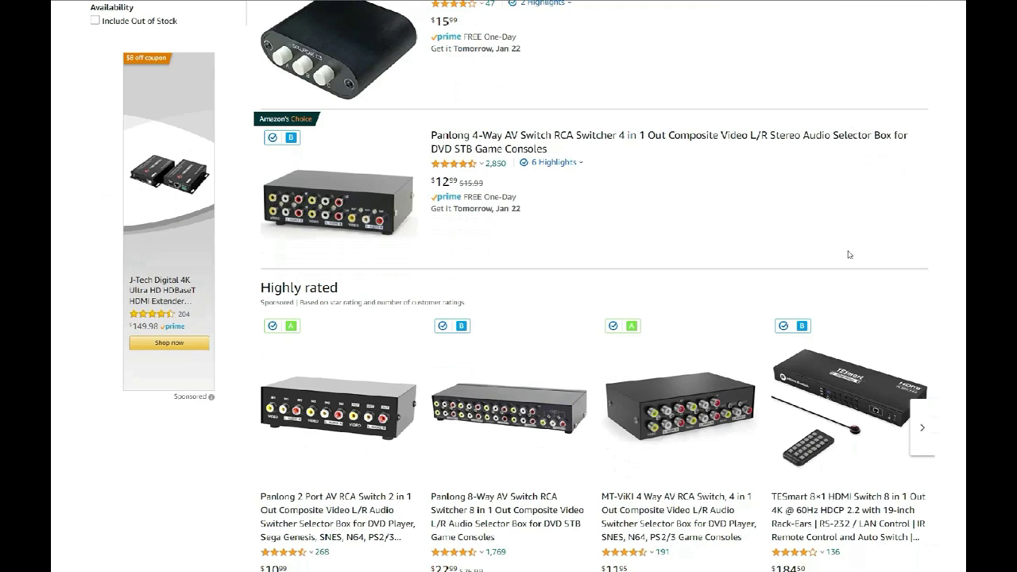
{"action": "scroll", "coordinate": [849, 255], "scroll_direction": "down", "scroll_amount": 2}
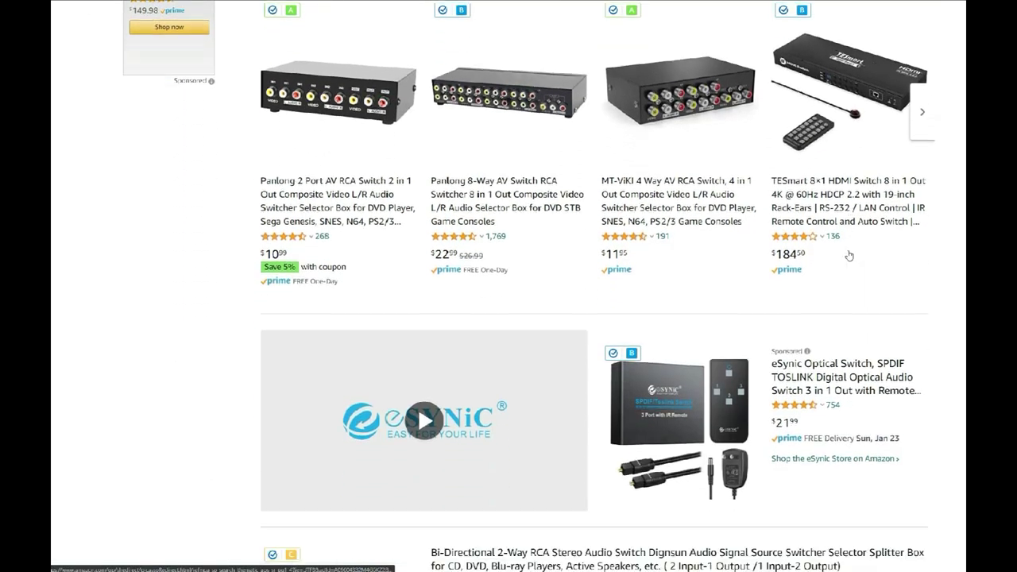
{"action": "scroll", "coordinate": [848, 254], "scroll_direction": "down", "scroll_amount": 3}
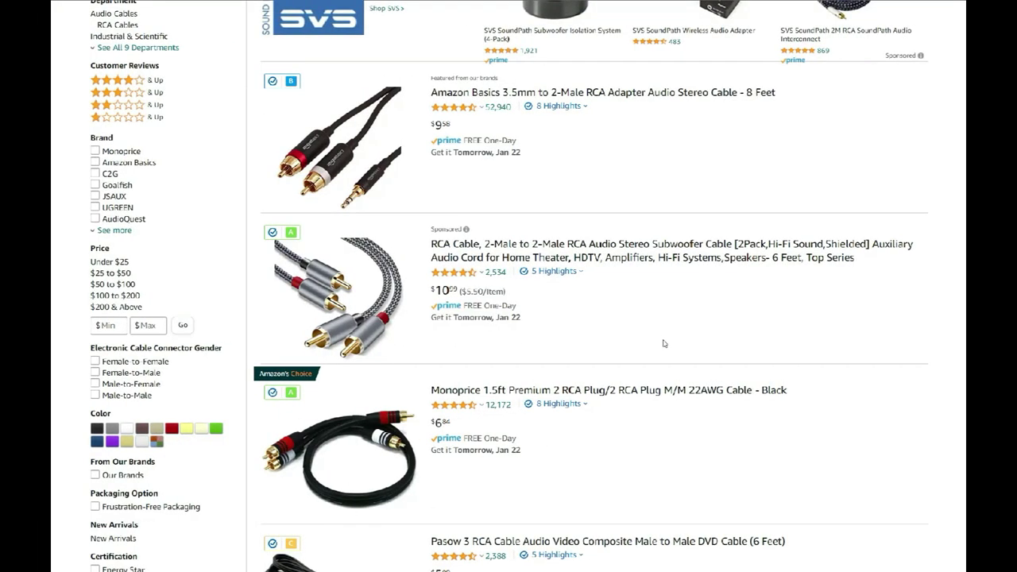
Step: Scroll through the Amazon 'rca cables' listings down to the Editorial recommendations
{"action": "scroll", "coordinate": [769, 343], "scroll_direction": "down", "scroll_amount": 1}
{"action": "scroll", "coordinate": [664, 344], "scroll_direction": "down", "scroll_amount": 3}
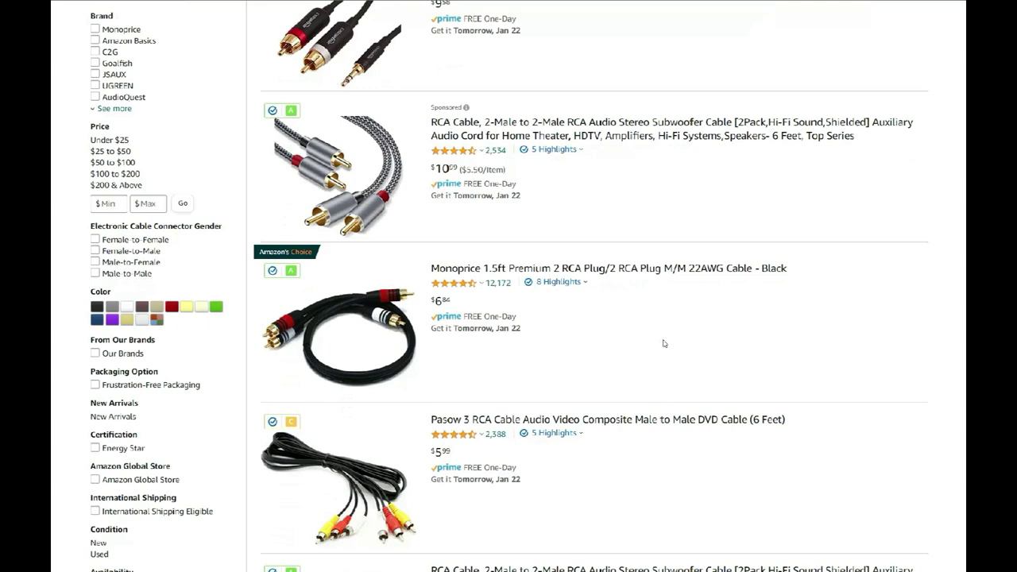
{"action": "scroll", "coordinate": [664, 343], "scroll_direction": "down", "scroll_amount": 4}
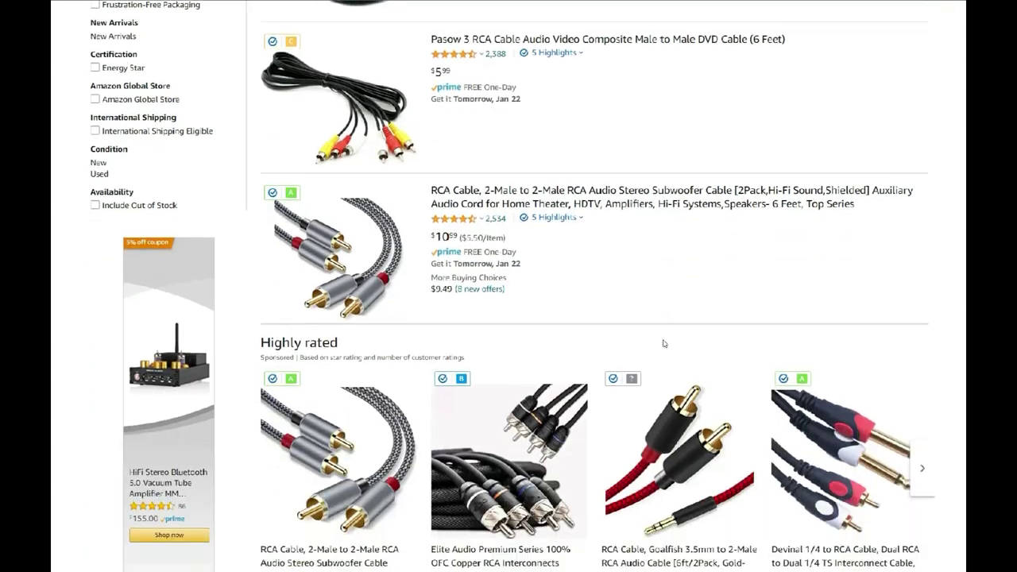
{"action": "scroll", "coordinate": [664, 343], "scroll_direction": "down", "scroll_amount": 4}
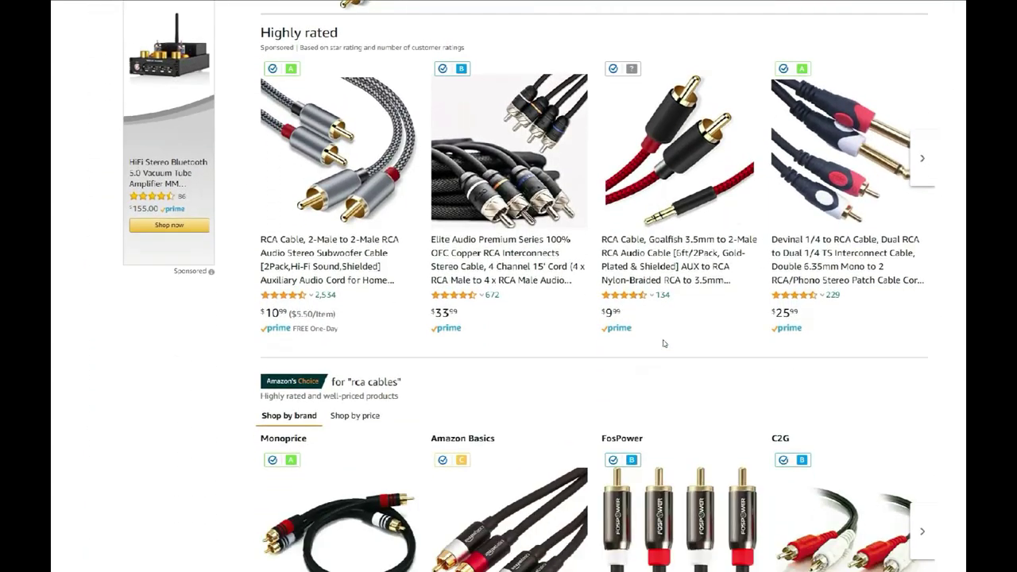
{"action": "scroll", "coordinate": [664, 343], "scroll_direction": "down", "scroll_amount": 4}
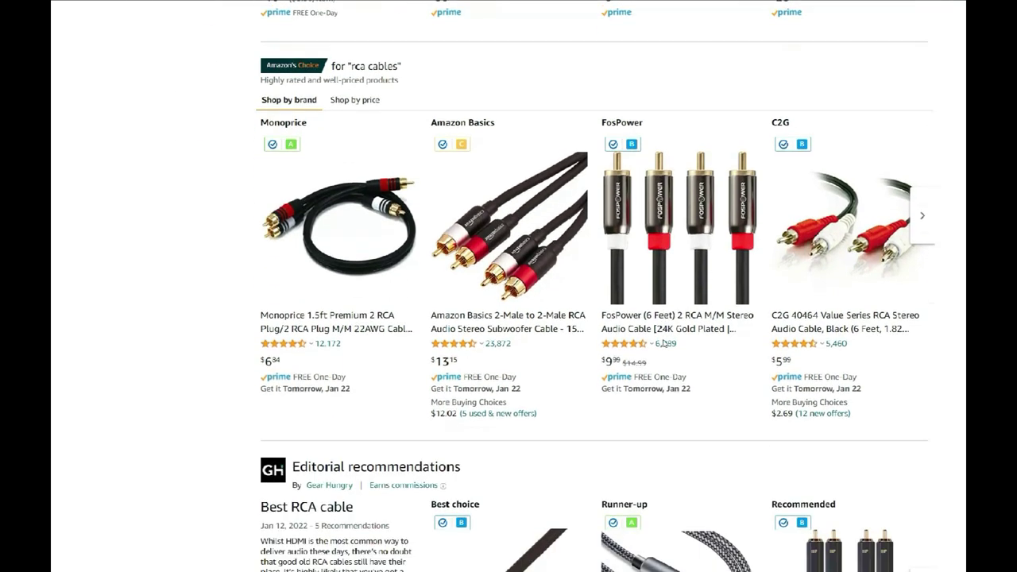
{"action": "scroll", "coordinate": [666, 343], "scroll_direction": "down", "scroll_amount": 5}
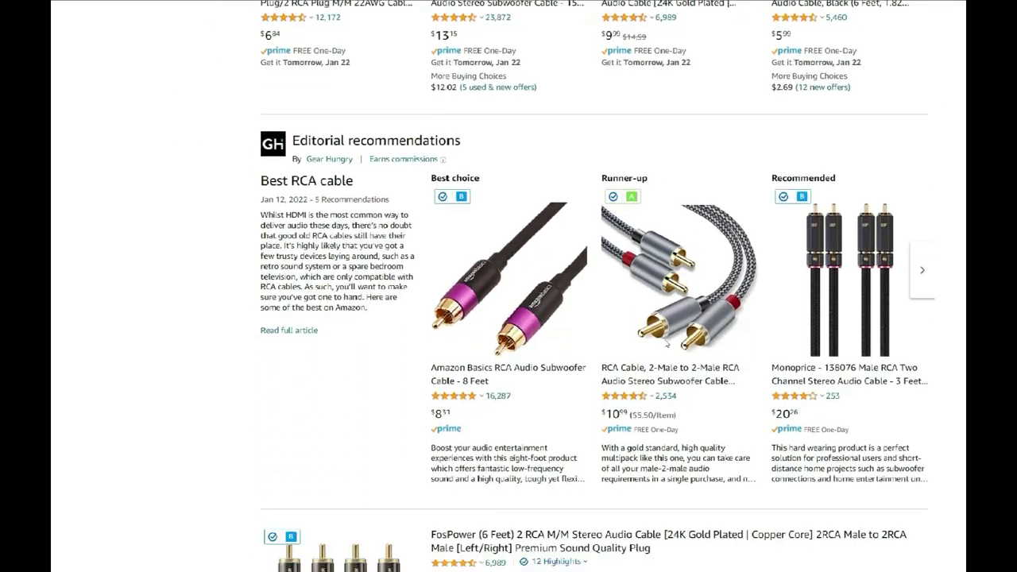
{"action": "scroll", "coordinate": [666, 344], "scroll_direction": "down", "scroll_amount": 2}
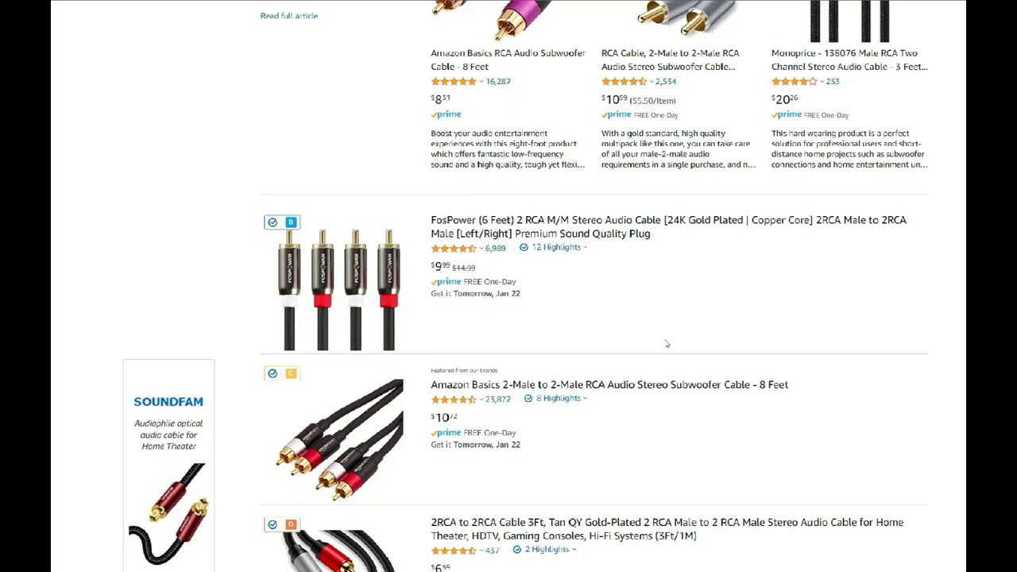
{"action": "scroll", "coordinate": [667, 344], "scroll_direction": "down", "scroll_amount": 2}
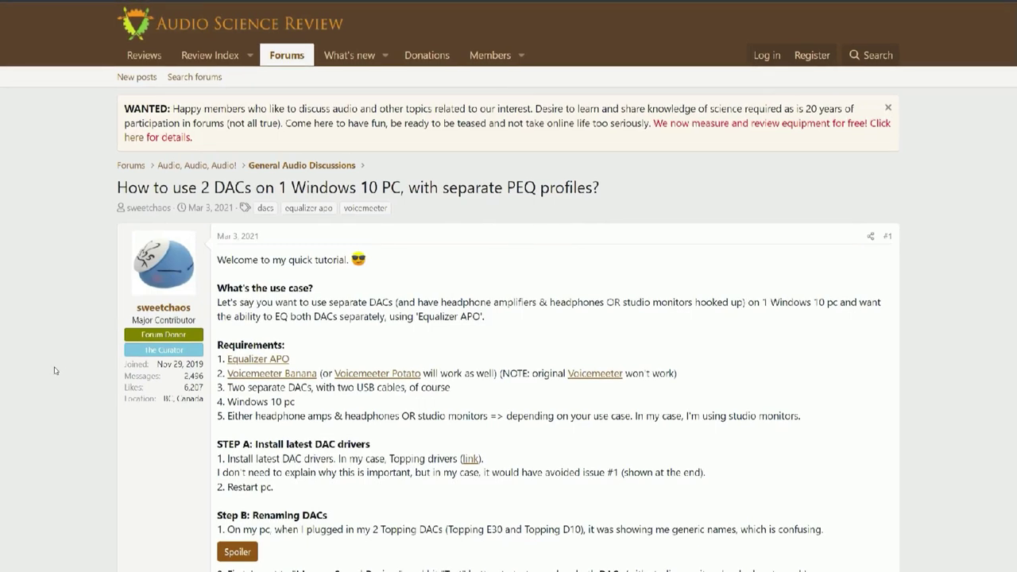
Step: Scroll into the guide's later steps and reveal the screenshot for renaming the DACs
{"action": "scroll", "coordinate": [55, 370], "scroll_direction": "down", "scroll_amount": 3}
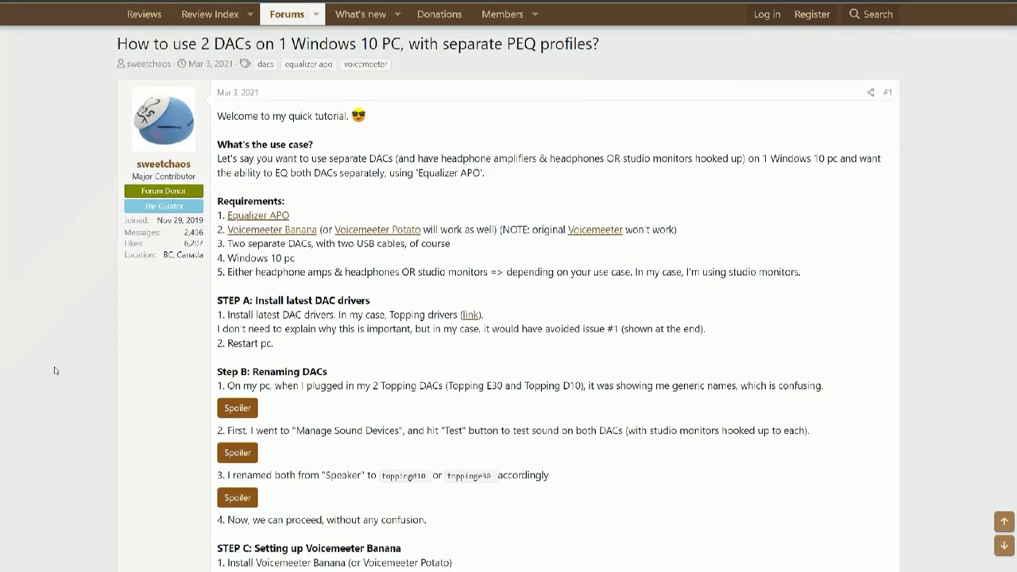
{"action": "scroll", "coordinate": [54, 371], "scroll_direction": "down", "scroll_amount": 1}
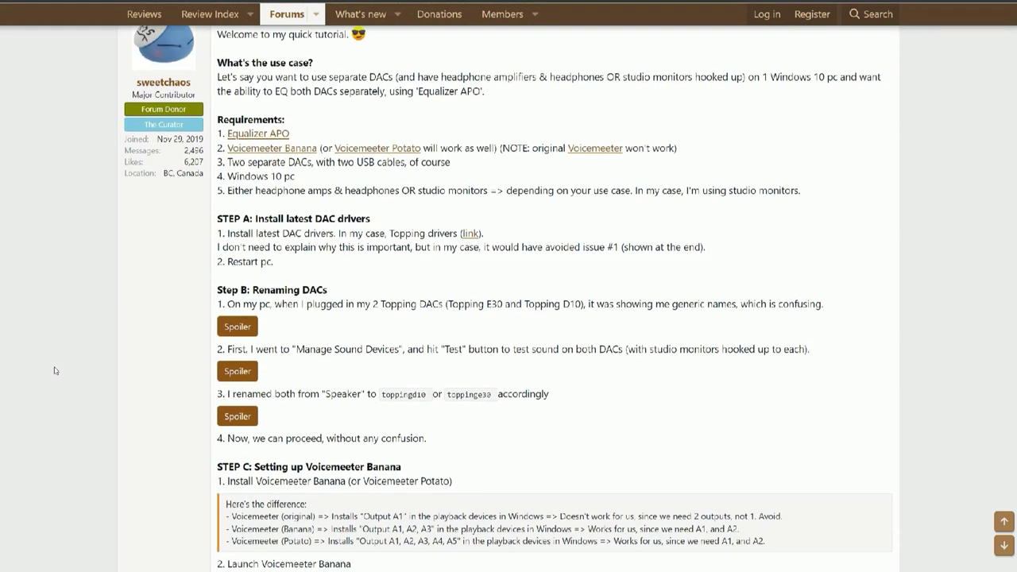
{"action": "scroll", "coordinate": [54, 370], "scroll_direction": "down", "scroll_amount": 3}
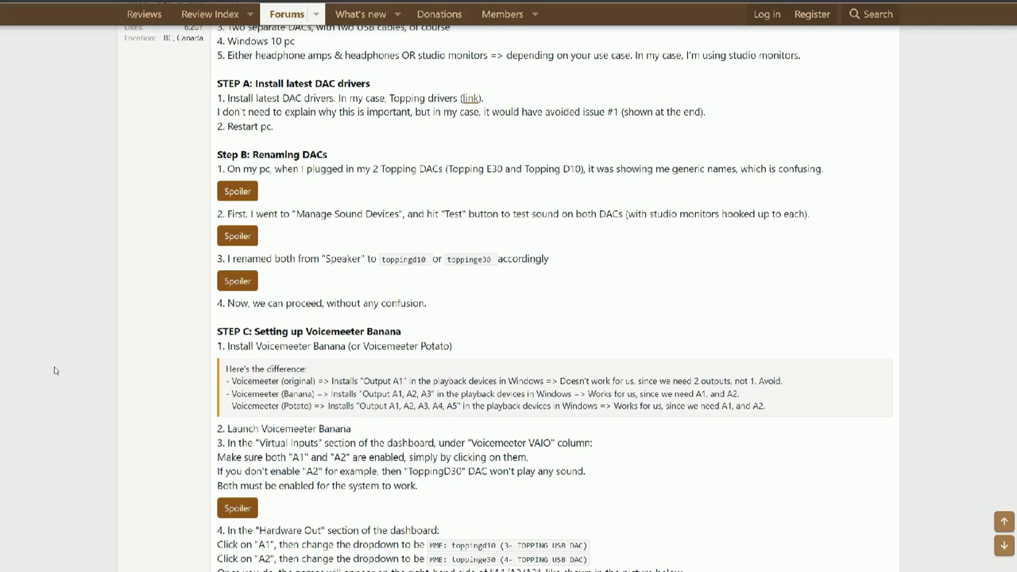
{"action": "left_click", "coordinate": [228, 189]}
{"action": "scroll", "coordinate": [212, 316], "scroll_direction": "down", "scroll_amount": 1}
{"action": "scroll", "coordinate": [212, 316], "scroll_direction": "down", "scroll_amount": 12}
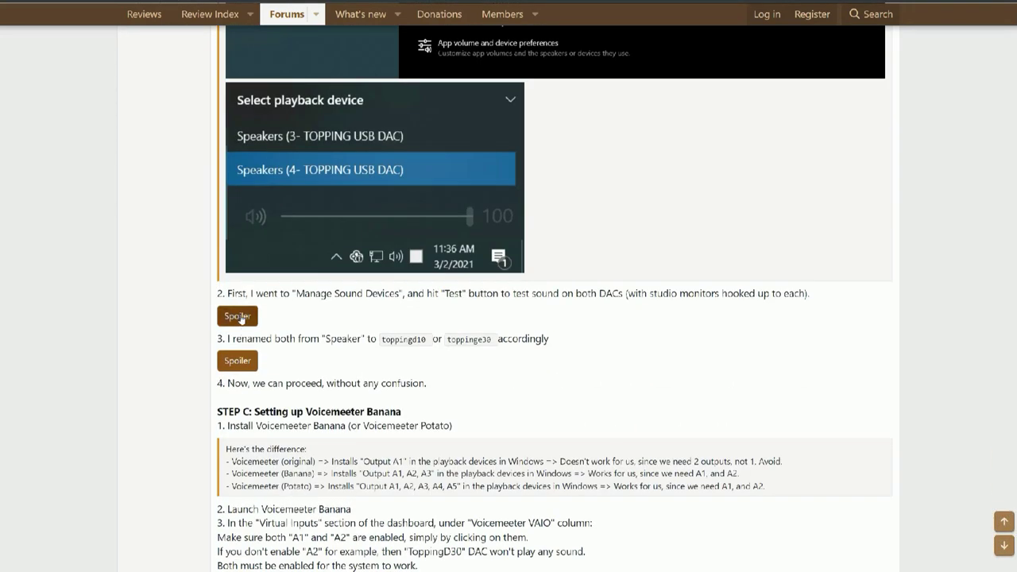
Step: Reveal the hidden Manage sound devices screenshot and read further down the post
{"action": "left_click", "coordinate": [238, 316]}
{"action": "scroll", "coordinate": [152, 352], "scroll_direction": "down", "scroll_amount": 7}
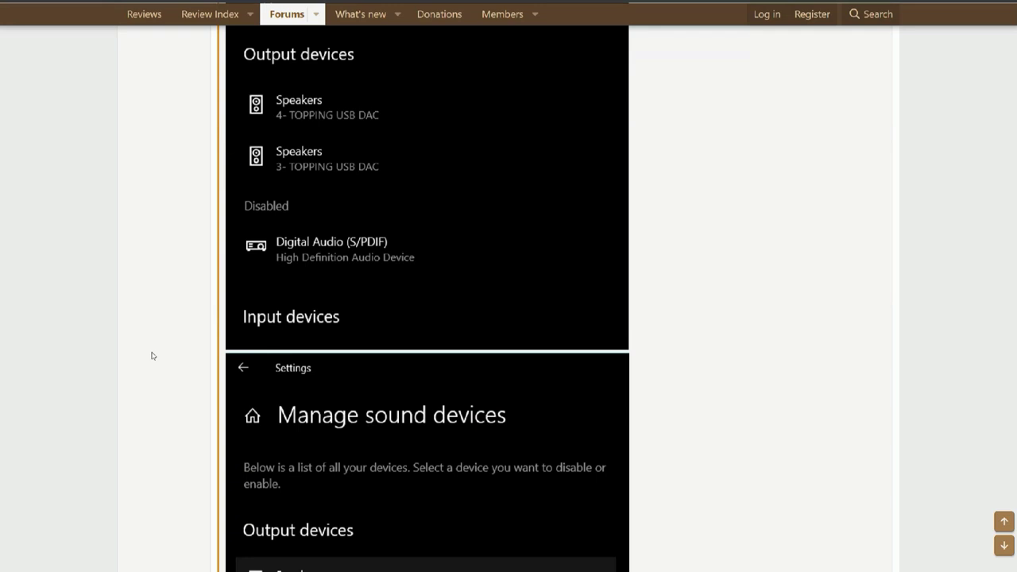
{"action": "scroll", "coordinate": [153, 355], "scroll_direction": "down", "scroll_amount": 12}
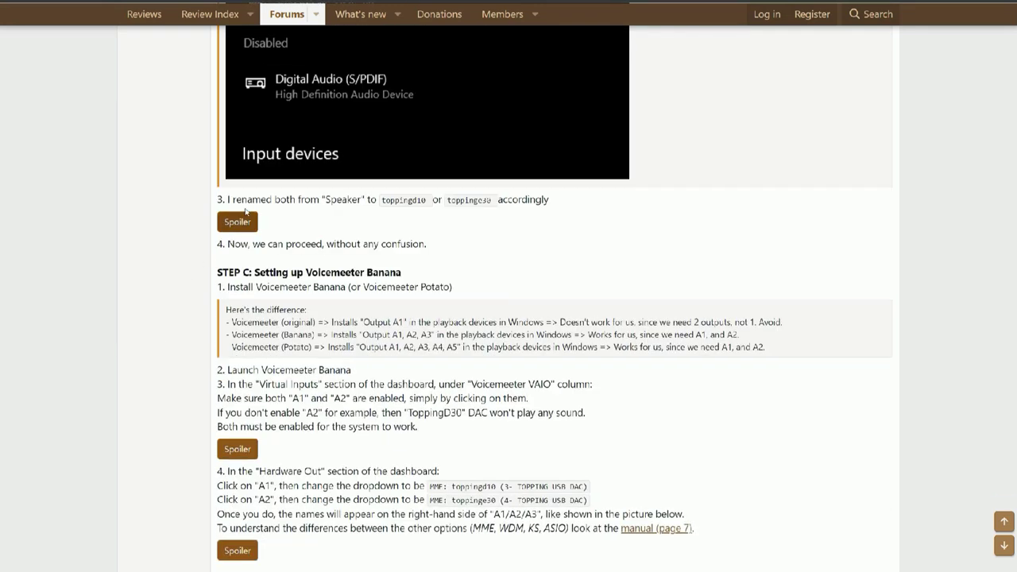
{"action": "scroll", "coordinate": [125, 426], "scroll_direction": "down", "scroll_amount": 3}
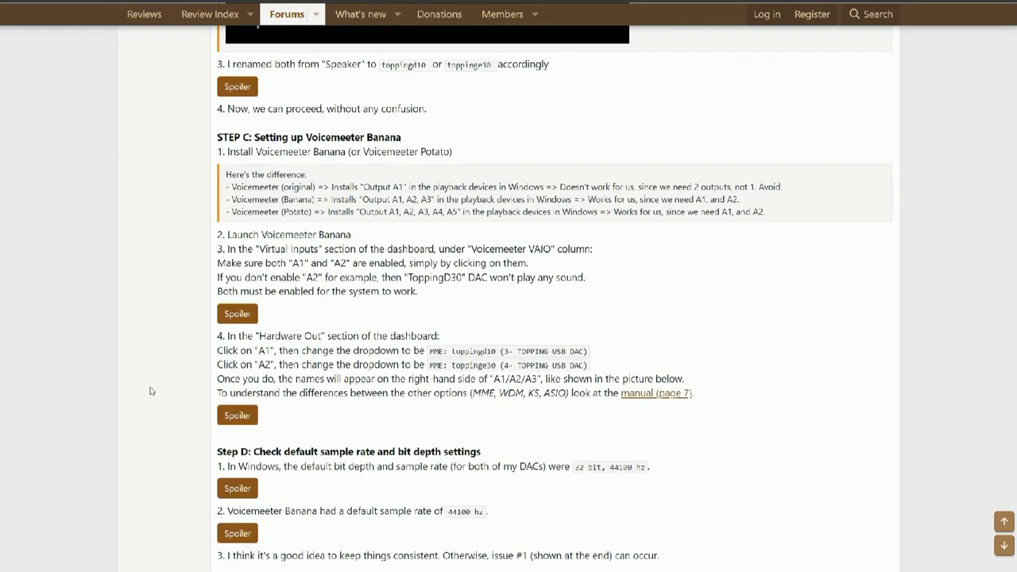
{"action": "scroll", "coordinate": [151, 391], "scroll_direction": "down", "scroll_amount": 2}
Step: Reveal the Voicemeeter Banana setup screenshot and scroll on to the Observations and Changelog
{"action": "left_click", "coordinate": [242, 325]}
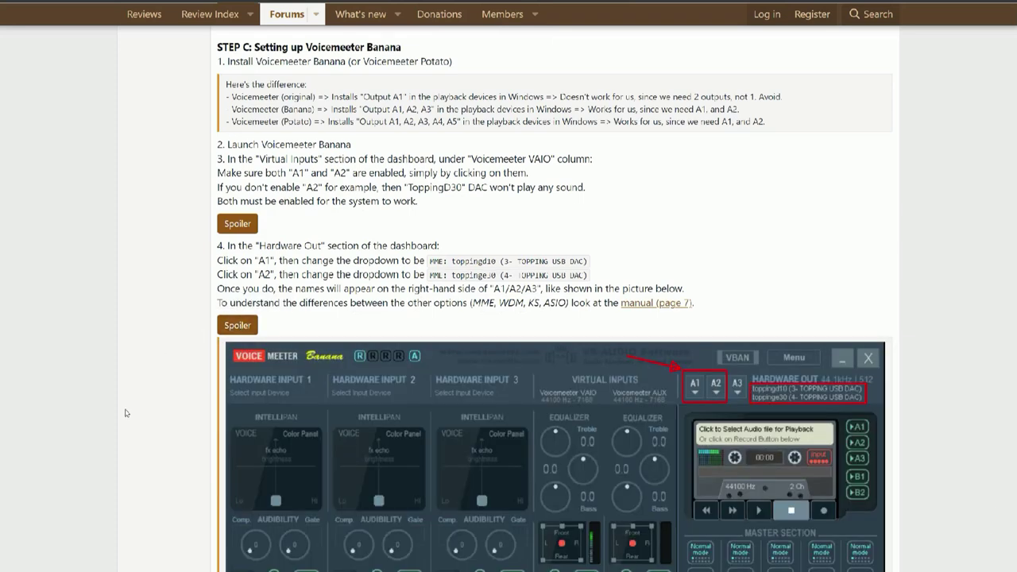
{"action": "scroll", "coordinate": [125, 413], "scroll_direction": "down", "scroll_amount": 4}
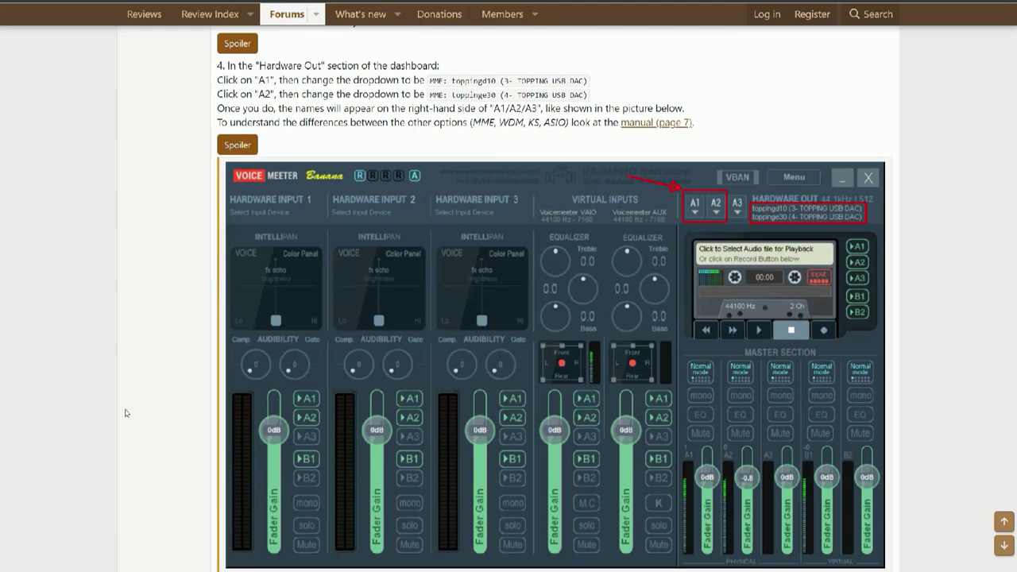
{"action": "scroll", "coordinate": [124, 413], "scroll_direction": "down", "scroll_amount": 8}
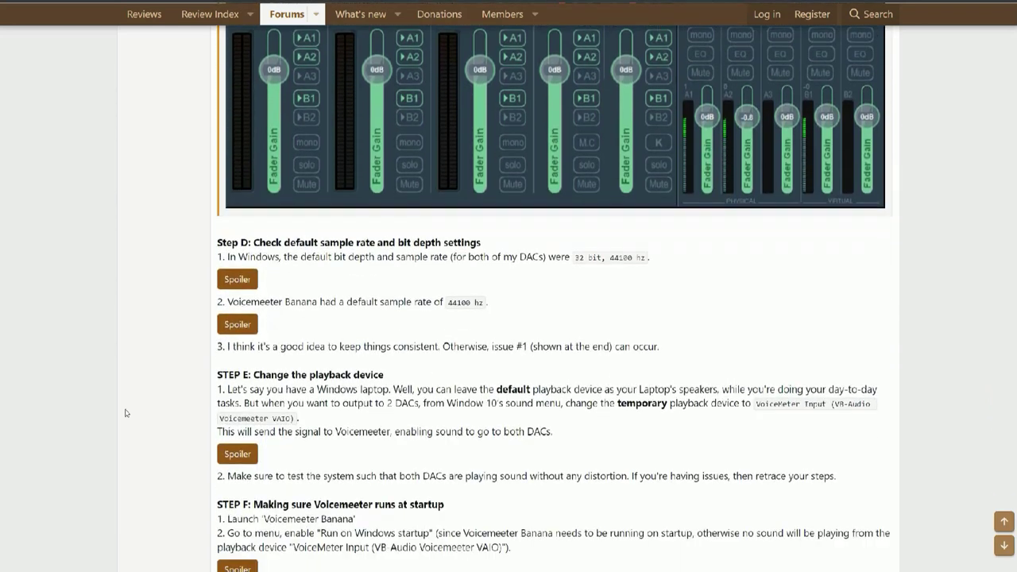
{"action": "scroll", "coordinate": [124, 413], "scroll_direction": "down", "scroll_amount": 8}
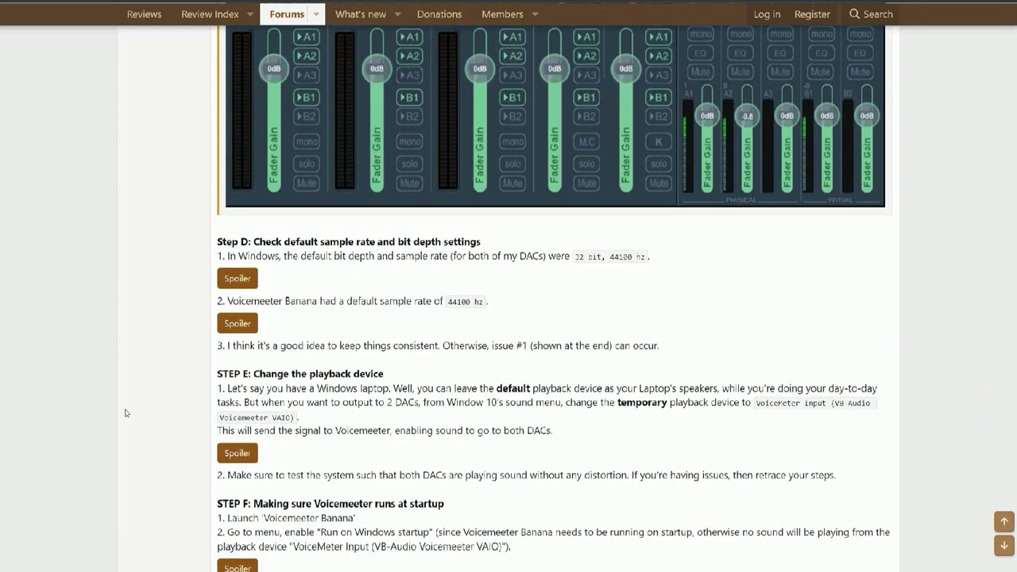
{"action": "scroll", "coordinate": [124, 413], "scroll_direction": "down", "scroll_amount": 1}
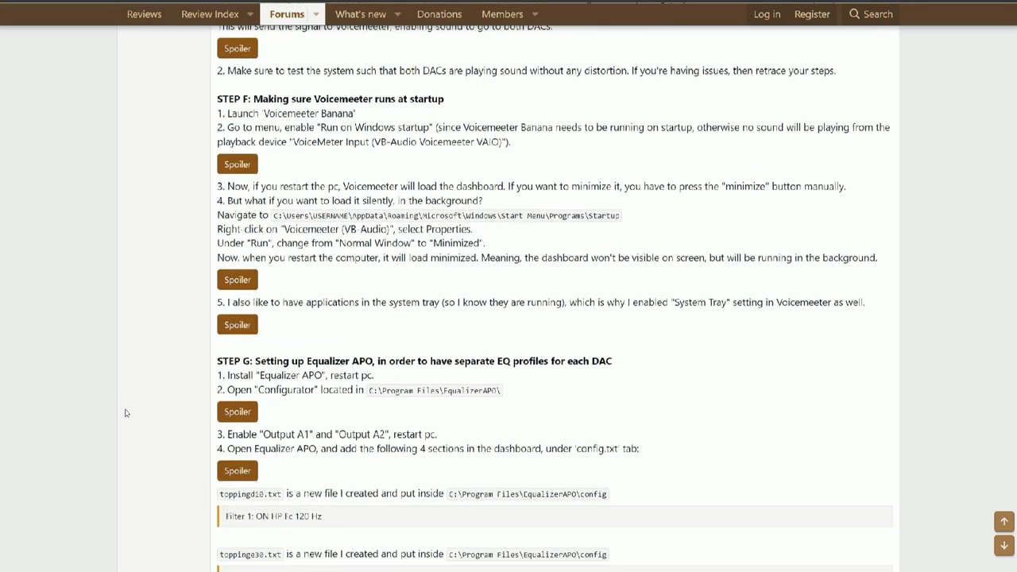
{"action": "scroll", "coordinate": [125, 413], "scroll_direction": "down", "scroll_amount": 5}
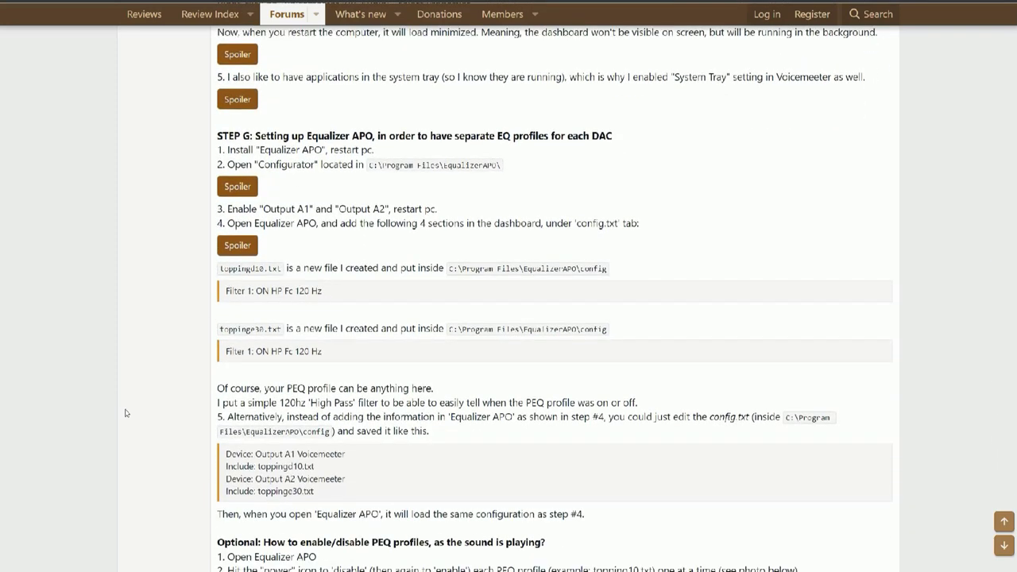
{"action": "scroll", "coordinate": [124, 413], "scroll_direction": "down", "scroll_amount": 6}
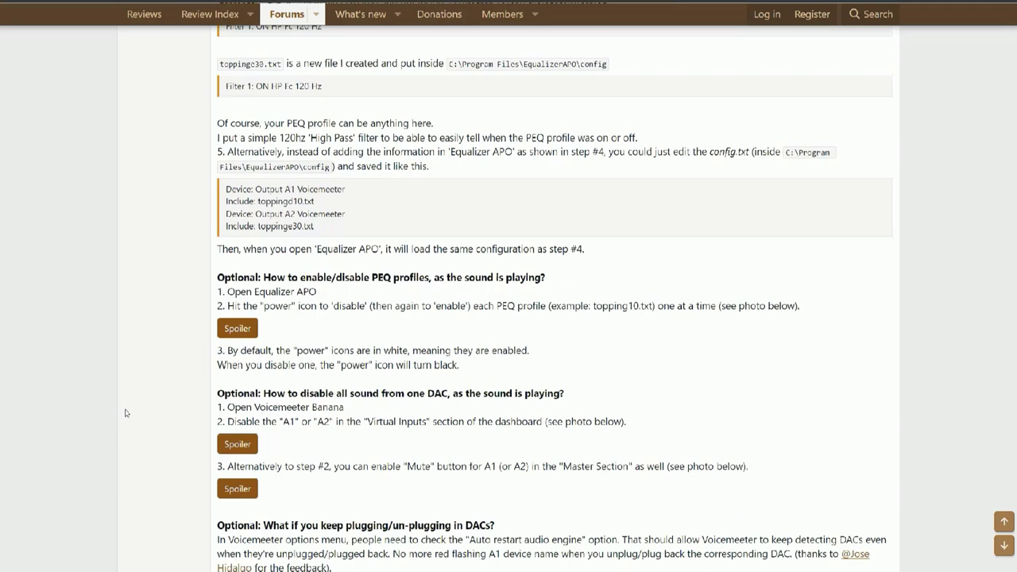
{"action": "scroll", "coordinate": [125, 413], "scroll_direction": "down", "scroll_amount": 5}
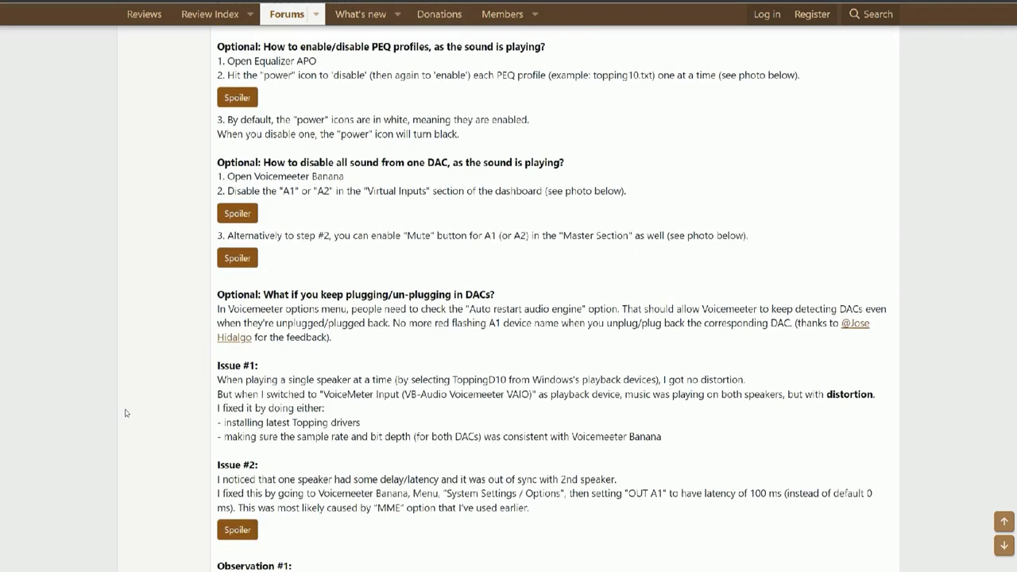
{"action": "scroll", "coordinate": [125, 413], "scroll_direction": "down", "scroll_amount": 5}
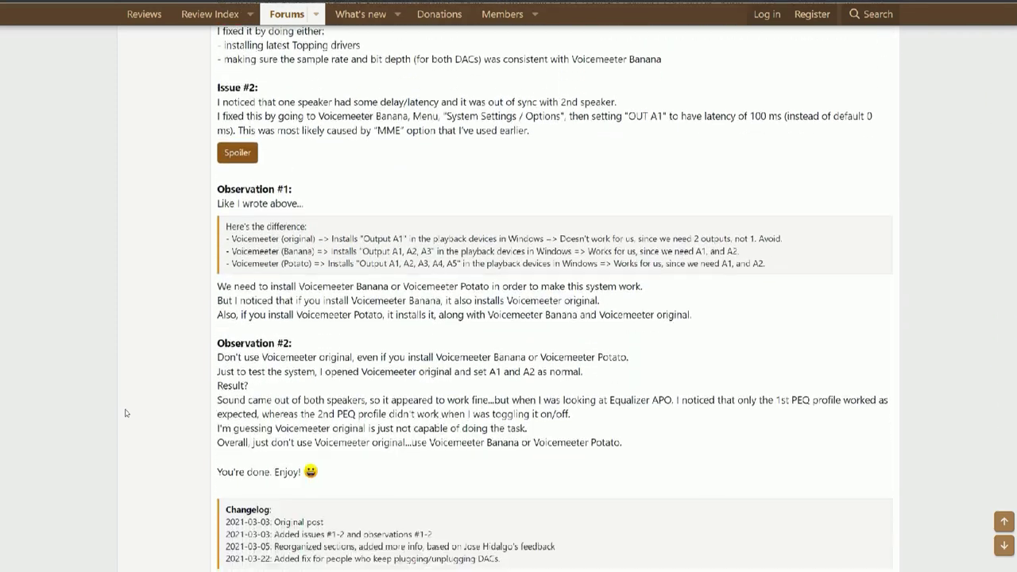
{"action": "scroll", "coordinate": [124, 413], "scroll_direction": "down", "scroll_amount": 2}
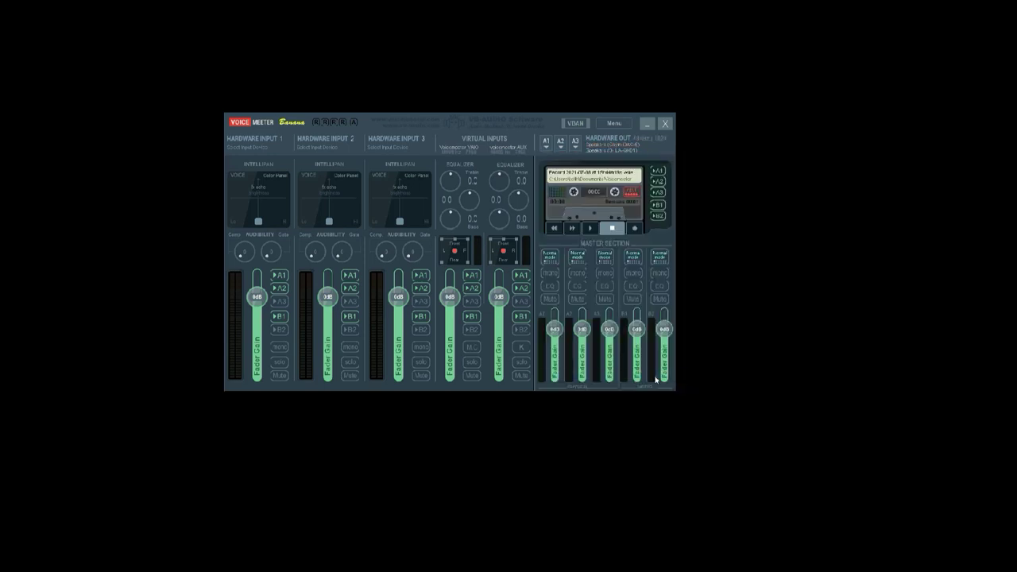
Step: Route output A2 to MME: Speakers (Klipsch HP Amp) and nudge the A1 master fader down
{"action": "left_click", "coordinate": [562, 147]}
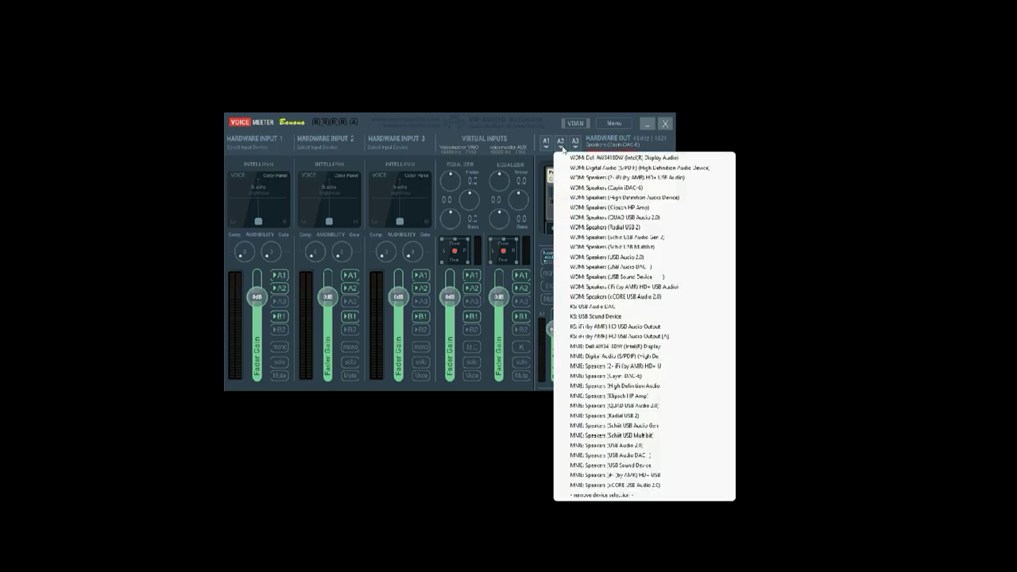
{"action": "left_click", "coordinate": [656, 397]}
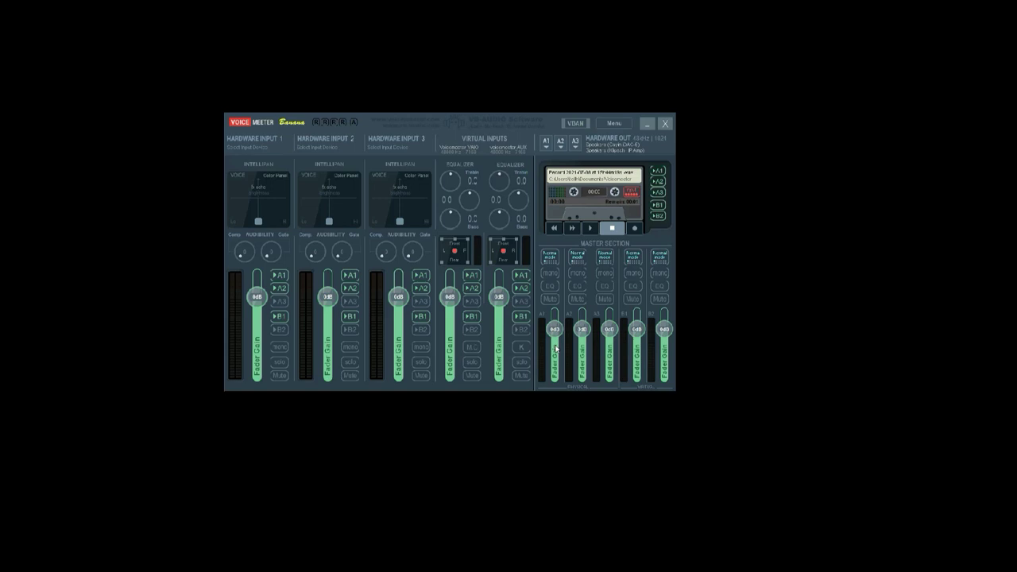
{"action": "mouse_move", "coordinate": [554, 330]}
{"action": "left_mouse_down"}
{"action": "mouse_move", "coordinate": [555, 342]}
{"action": "mouse_move", "coordinate": [554, 331]}
{"action": "mouse_move", "coordinate": [582, 344]}
{"action": "mouse_move", "coordinate": [582, 329]}
{"action": "mouse_move", "coordinate": [555, 329]}
{"action": "left_mouse_up"}
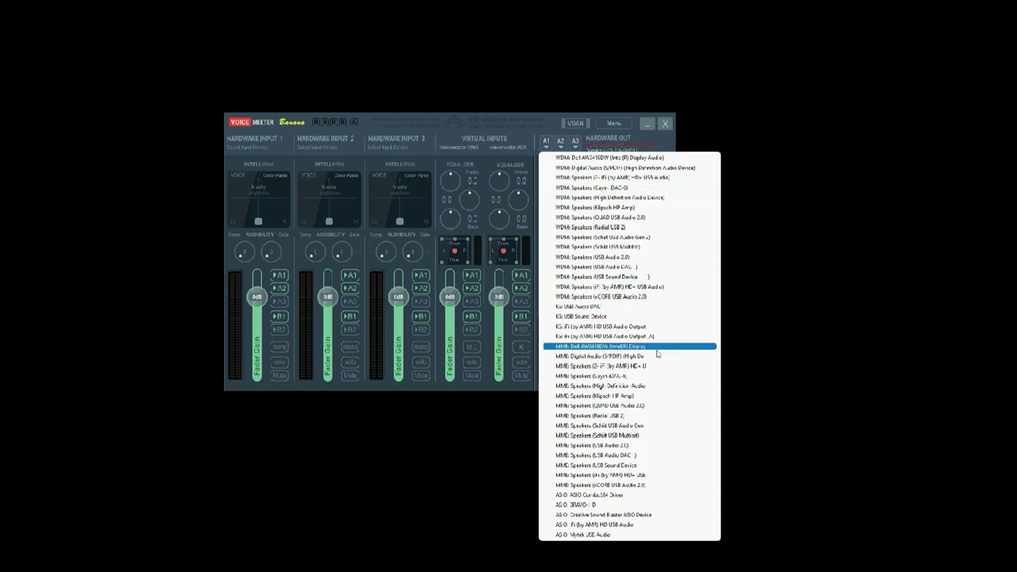
Step: Assign A1 to MME: Speakers (Cayin DAC) and A2 to the Klipsch HP Amp
{"action": "left_click", "coordinate": [656, 377]}
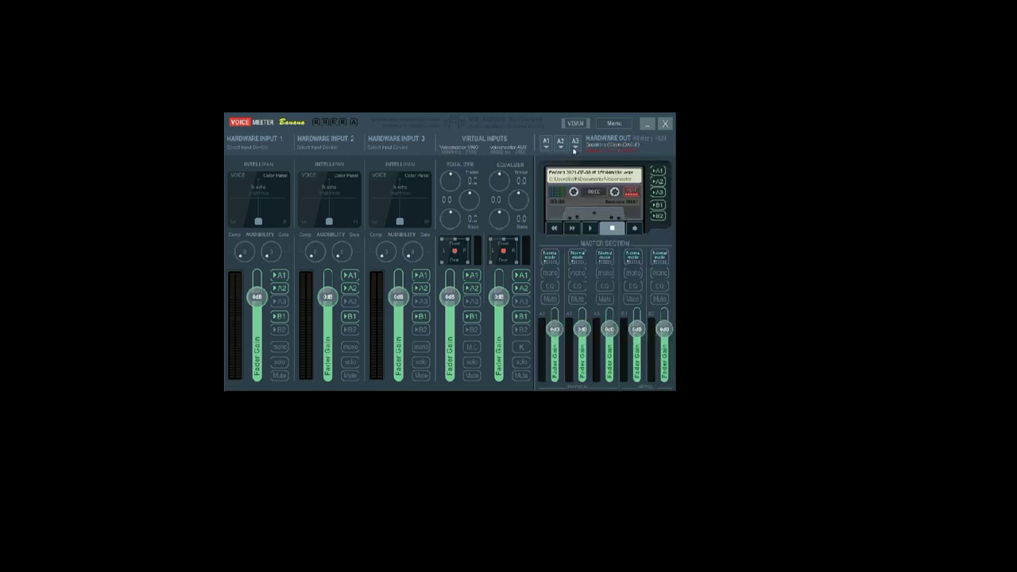
{"action": "left_click", "coordinate": [562, 148]}
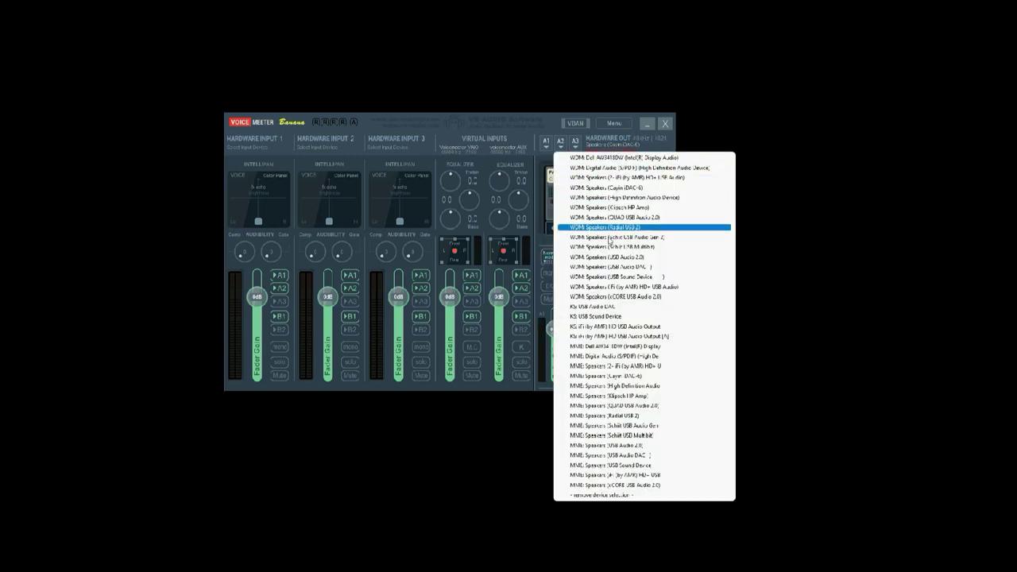
{"action": "left_click", "coordinate": [620, 228]}
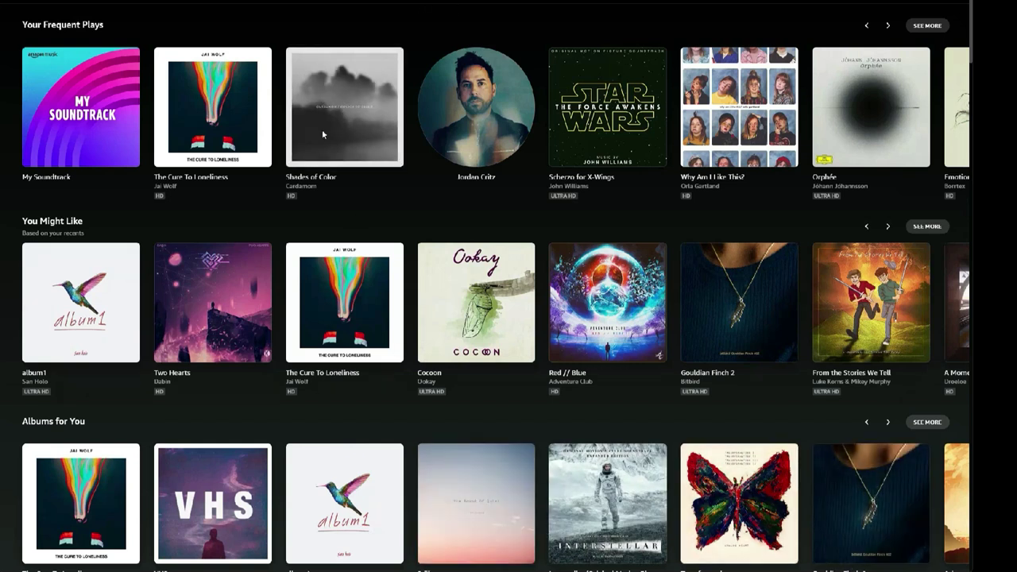
Step: Play My Soundtrack with output set to VoiceMeeter Input (VB-Audio VoiceMeeter VAIO)
{"action": "left_click", "coordinate": [81, 106]}
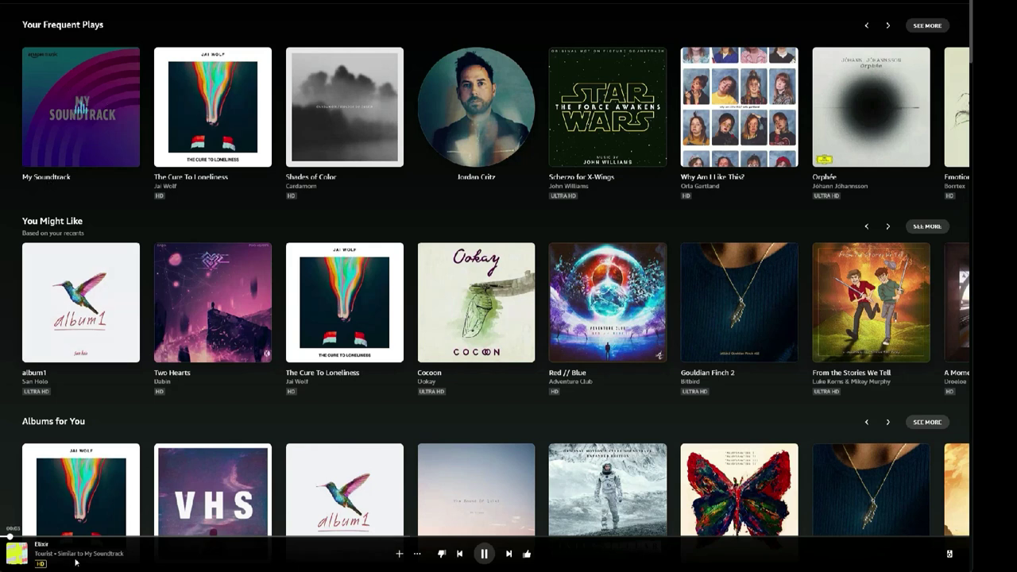
{"action": "left_click", "coordinate": [947, 556]}
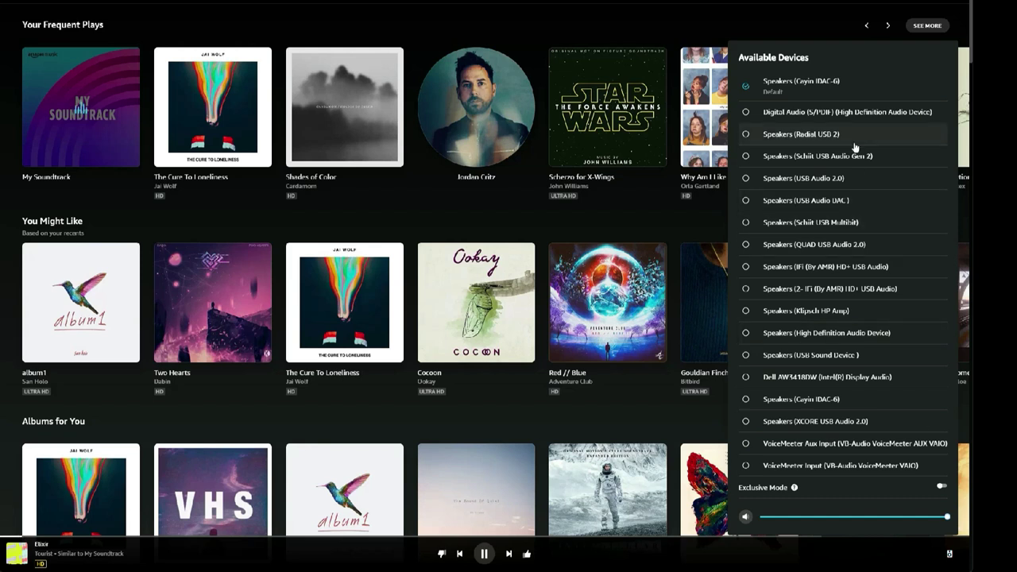
{"action": "left_click", "coordinate": [821, 466]}
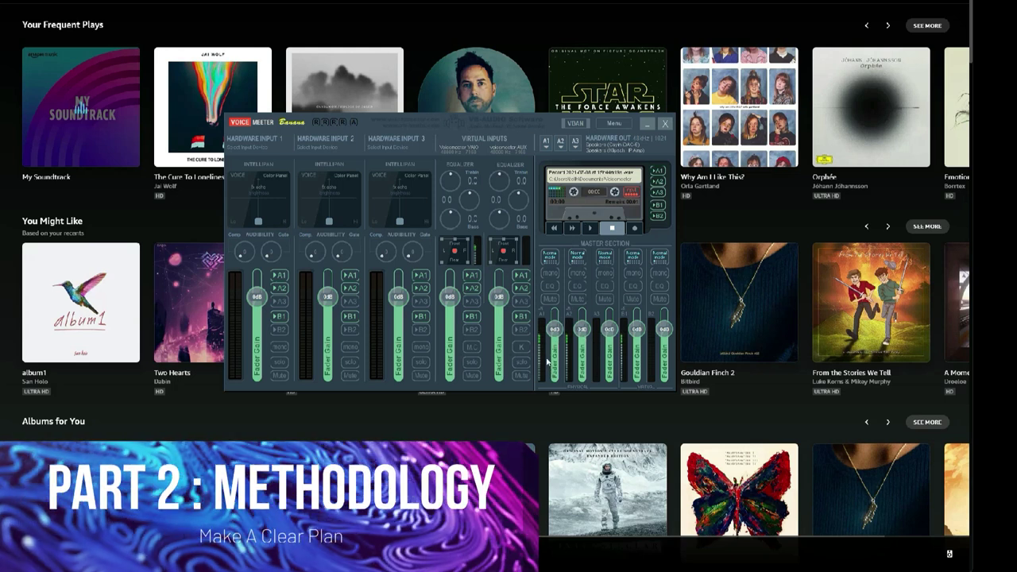
Step: Reset the A1 master level to 0 dB and skip ahead to 'The Wormhole'
{"action": "left_click_drag", "start_coordinate": [558, 337], "coordinate": [562, 343]}
{"action": "double_click", "coordinate": [560, 343]}
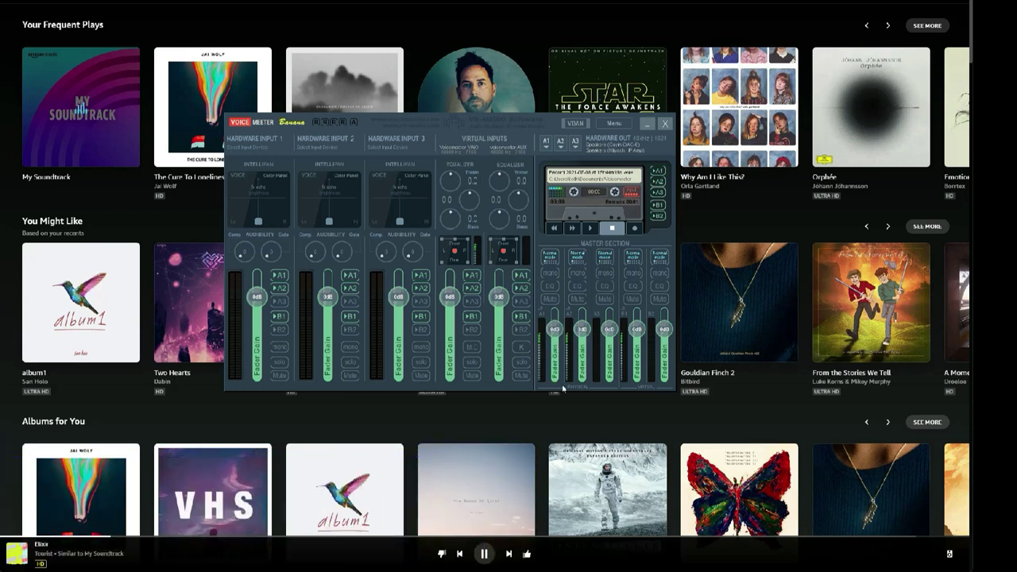
{"action": "left_click", "coordinate": [509, 554]}
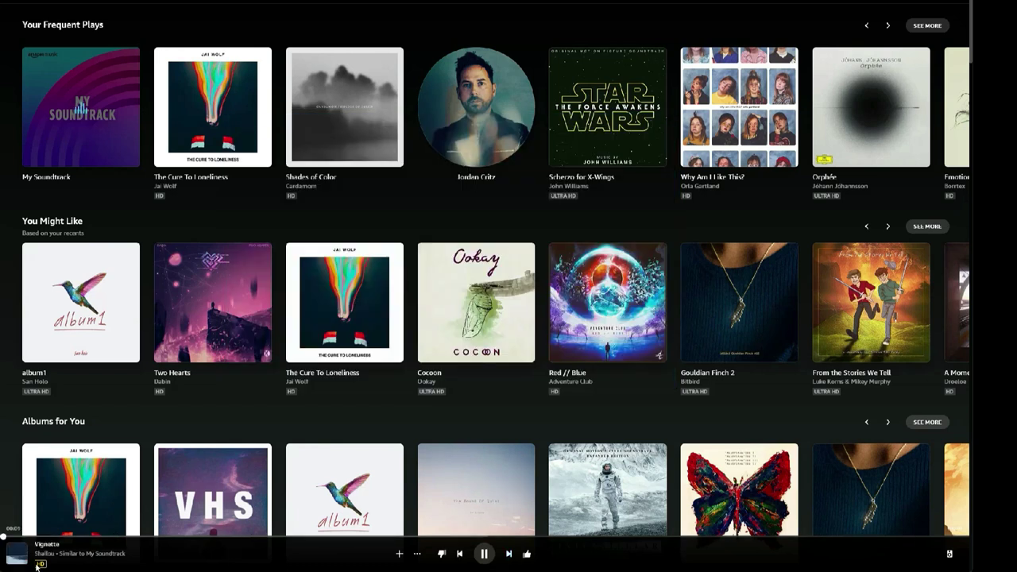
{"action": "left_click", "coordinate": [509, 556]}
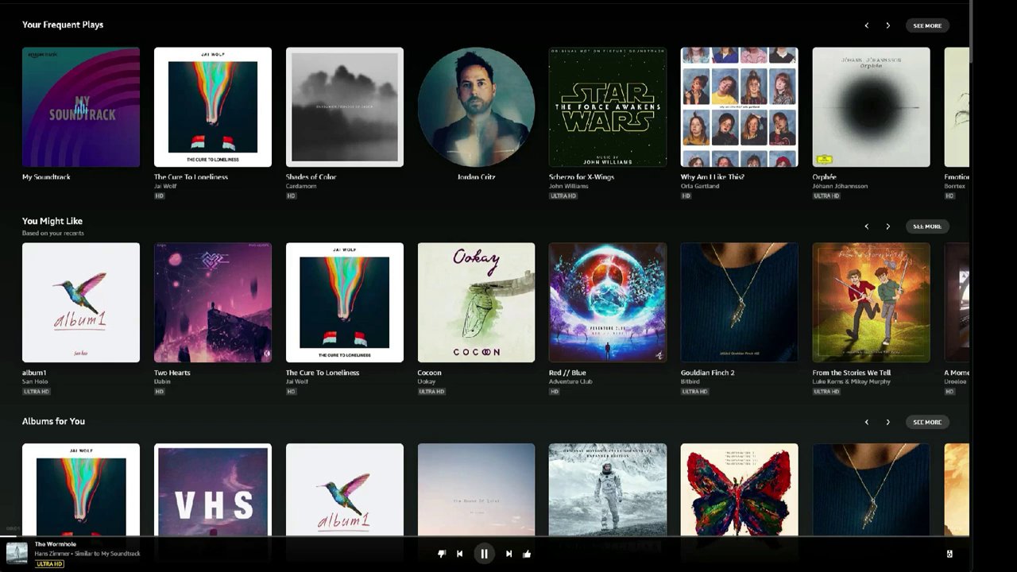
{"action": "key", "text": "alt+Tab"}
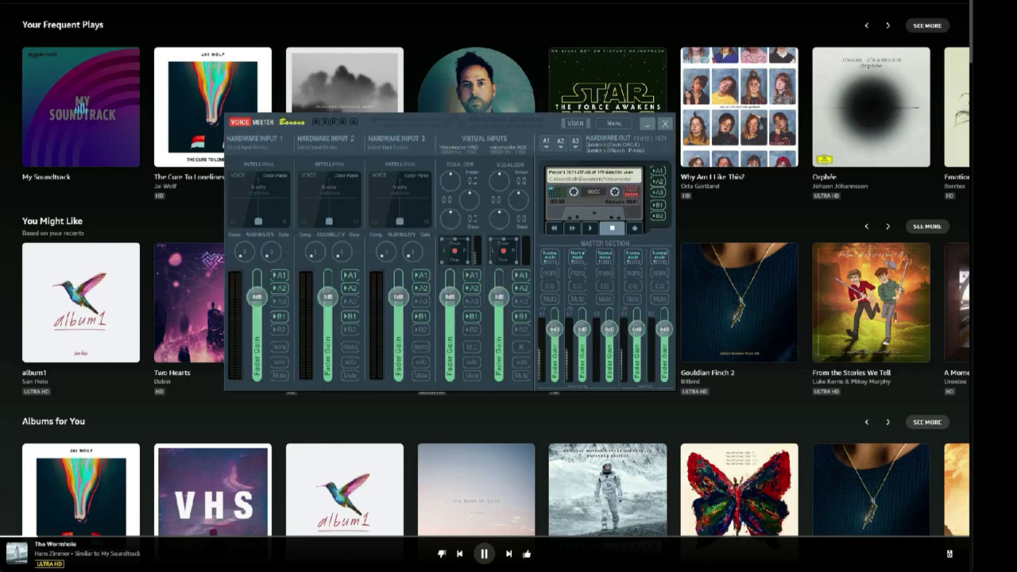